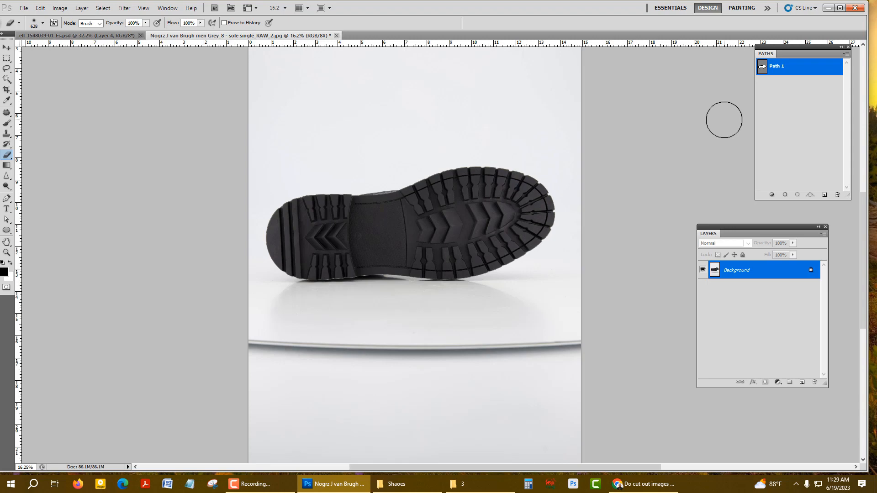
Turn the shoe sole path into a selection feathered by 0.5 pixels and copy it to a new layer.
{"action": "key", "text": "ctrl+Return"}
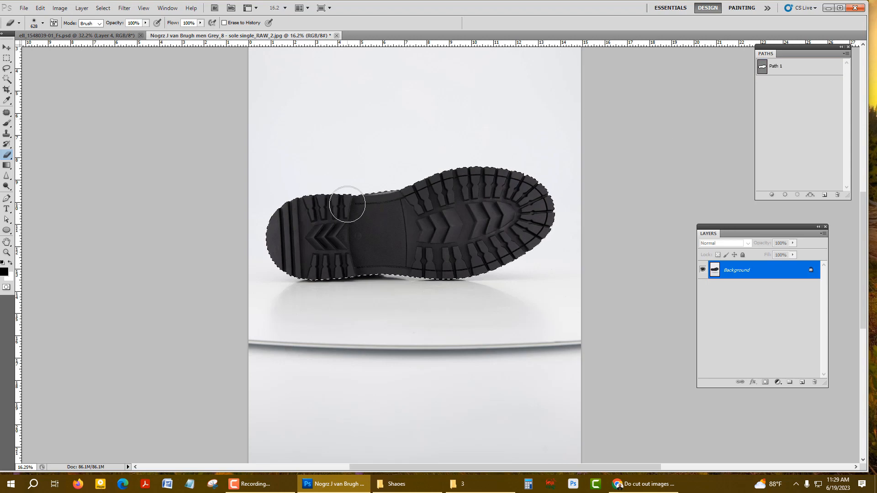
{"action": "left_click", "coordinate": [103, 8]}
{"action": "mouse_move", "coordinate": [137, 108]}
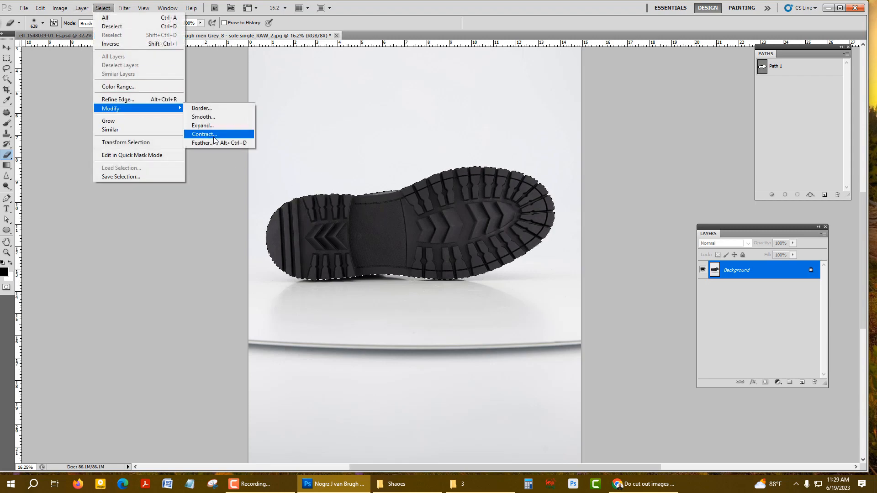
{"action": "left_click", "coordinate": [223, 143]}
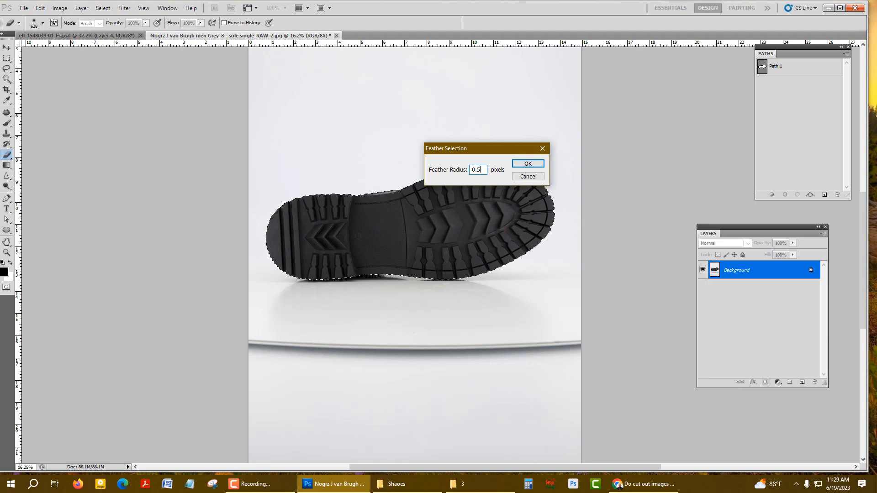
{"action": "key", "text": "Return"}
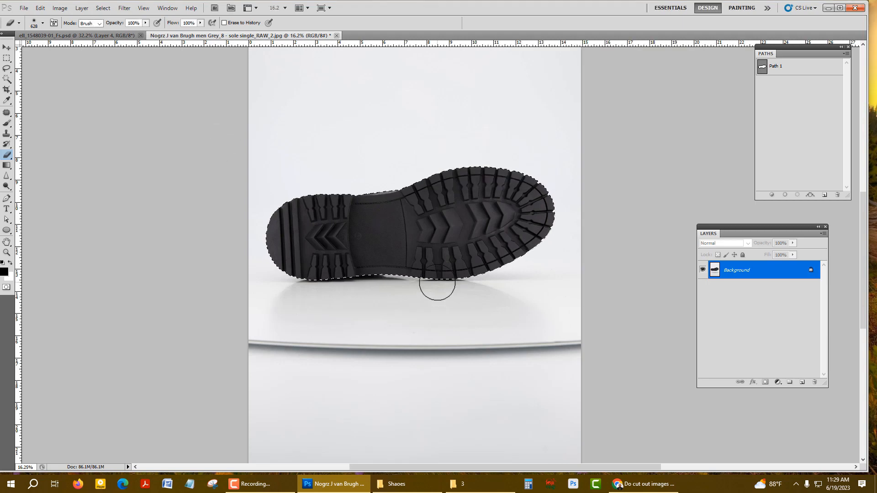
{"action": "key", "text": "ctrl+j"}
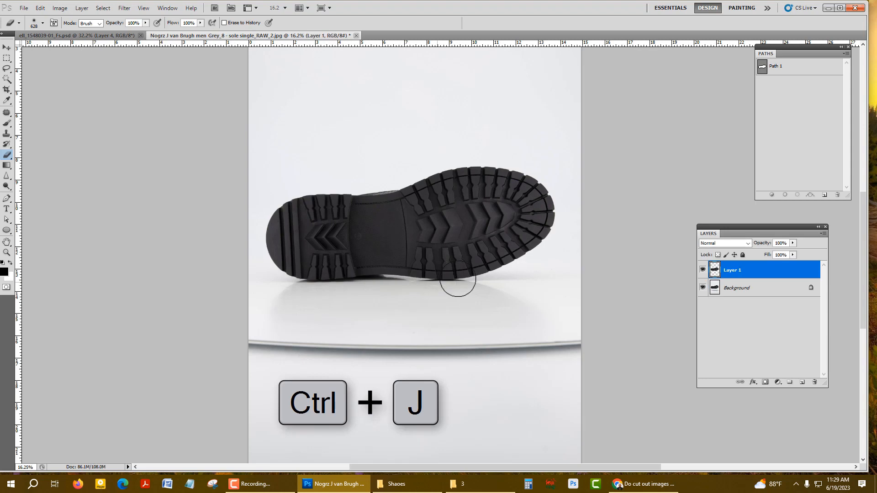
Add a white (ffffff) solid color fill layer directly above the Background layer.
{"action": "left_click", "coordinate": [748, 293]}
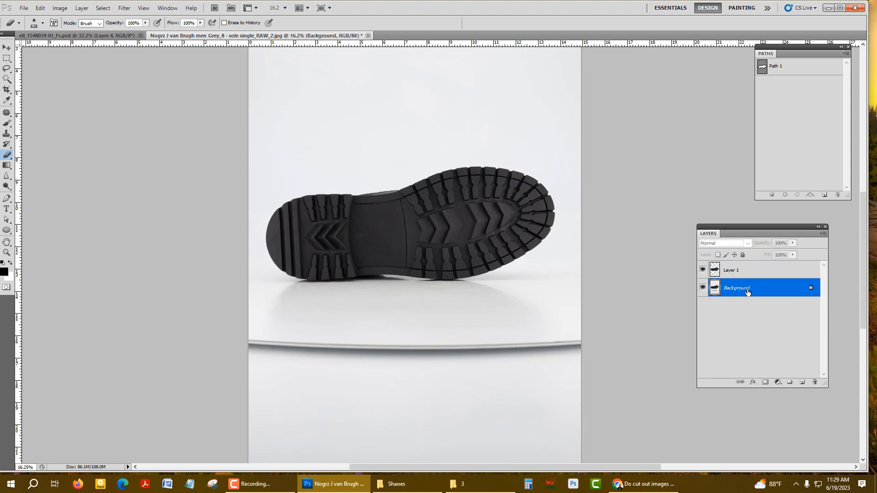
{"action": "left_click", "coordinate": [778, 382]}
{"action": "left_click", "coordinate": [806, 198]}
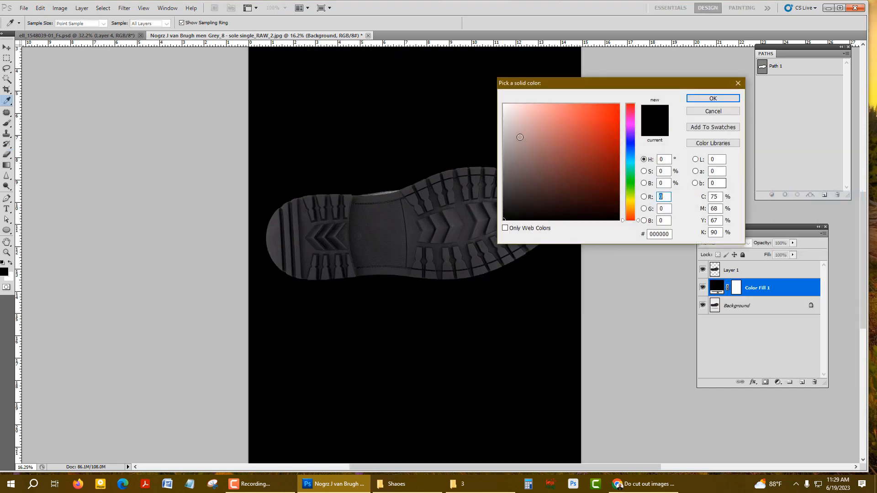
{"action": "left_click_drag", "start_coordinate": [519, 134], "coordinate": [434, 59]}
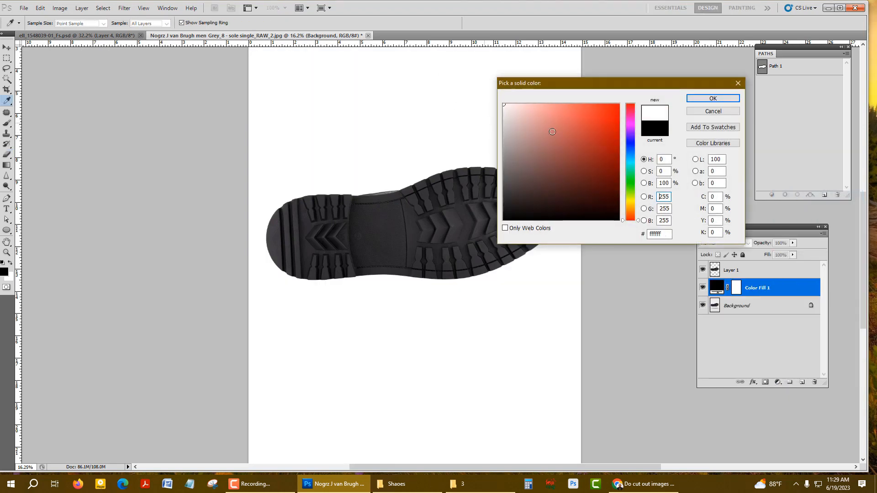
{"action": "left_click", "coordinate": [713, 99]}
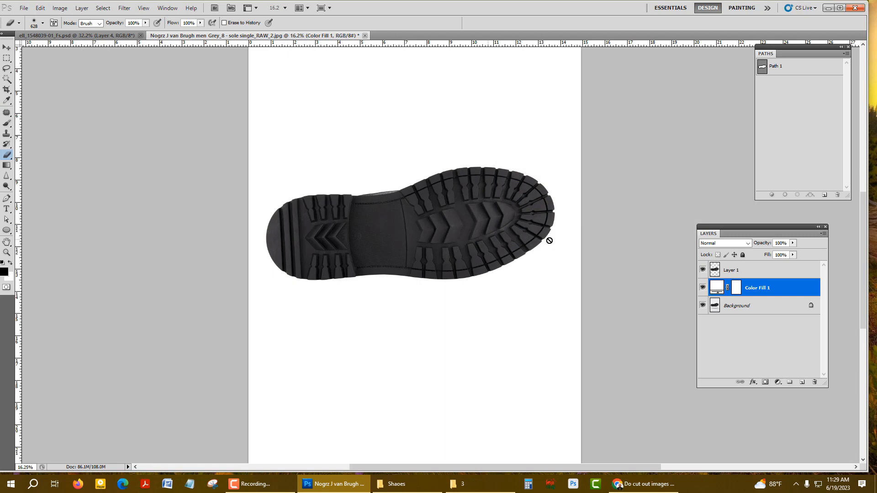
Create a new empty path for the Pen tool and show only the Background layer.
{"action": "key", "text": "o"}
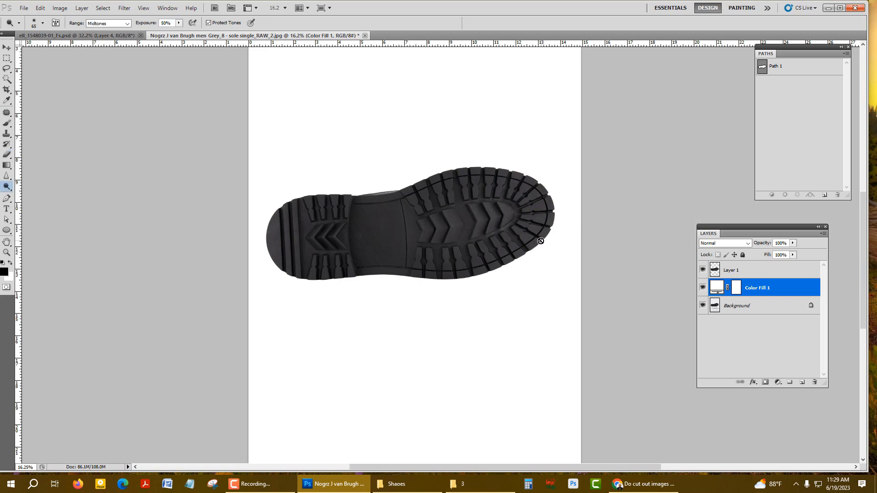
{"action": "left_click", "coordinate": [824, 195]}
{"action": "left_click", "coordinate": [9, 200]}
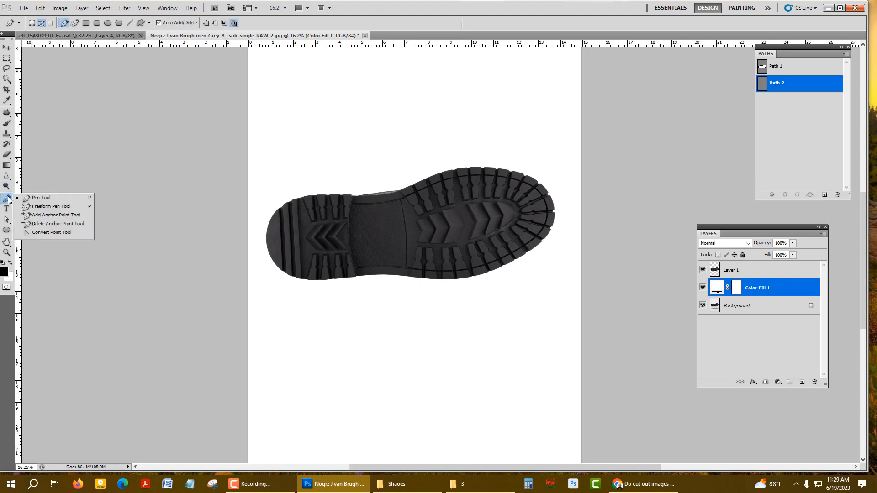
{"action": "left_click", "coordinate": [41, 197]}
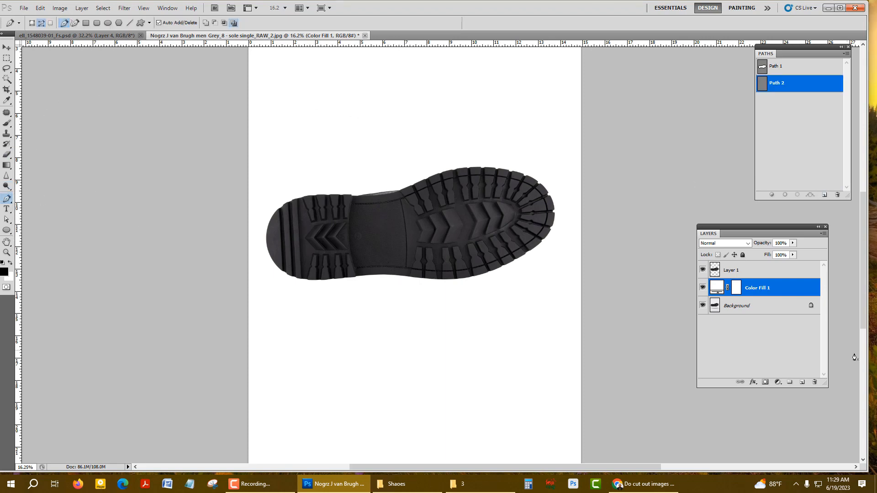
{"action": "left_click", "coordinate": [702, 305], "text": "alt"}
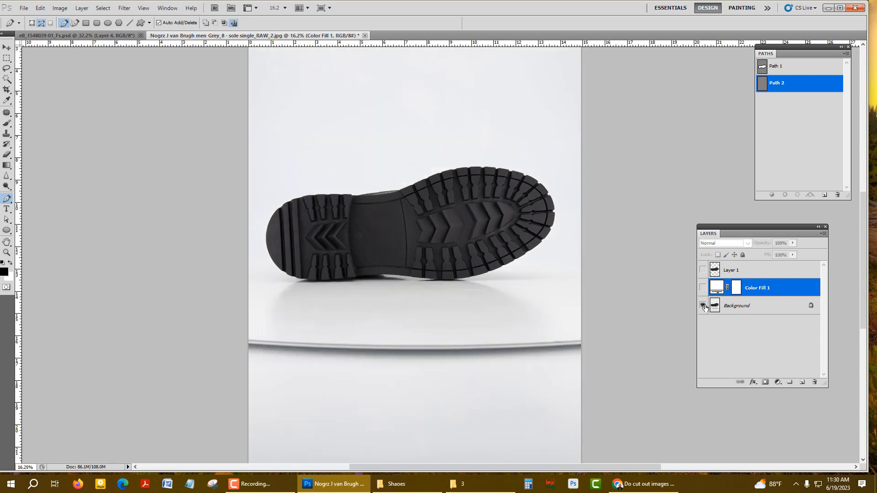
Start a Pen path inside the front sole, curve it out below the toe and bring it back along the ground line.
{"action": "scroll", "coordinate": [477, 263], "scroll_direction": "up", "scroll_amount": 3}
{"action": "scroll", "coordinate": [477, 264], "scroll_direction": "up", "scroll_amount": 5}
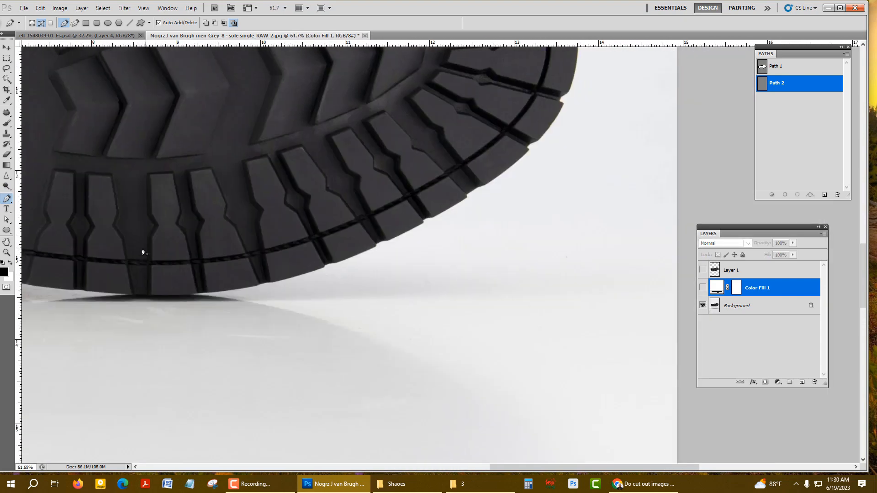
{"action": "left_click", "coordinate": [136, 251]}
{"action": "left_click_drag", "start_coordinate": [348, 256], "coordinate": [501, 258]}
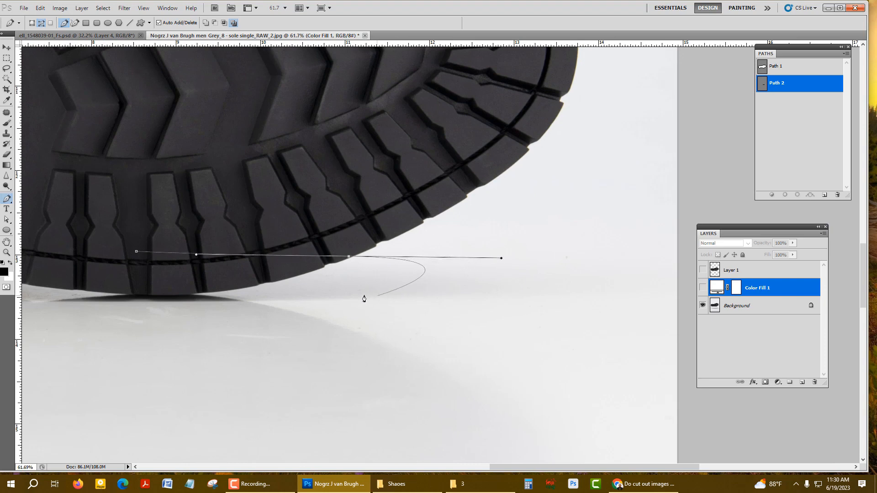
{"action": "left_click_drag", "start_coordinate": [377, 296], "coordinate": [219, 303]}
{"action": "scroll", "coordinate": [224, 305], "scroll_direction": "down", "scroll_amount": 2}
{"action": "left_click_drag", "start_coordinate": [27, 310], "coordinate": [199, 310]}
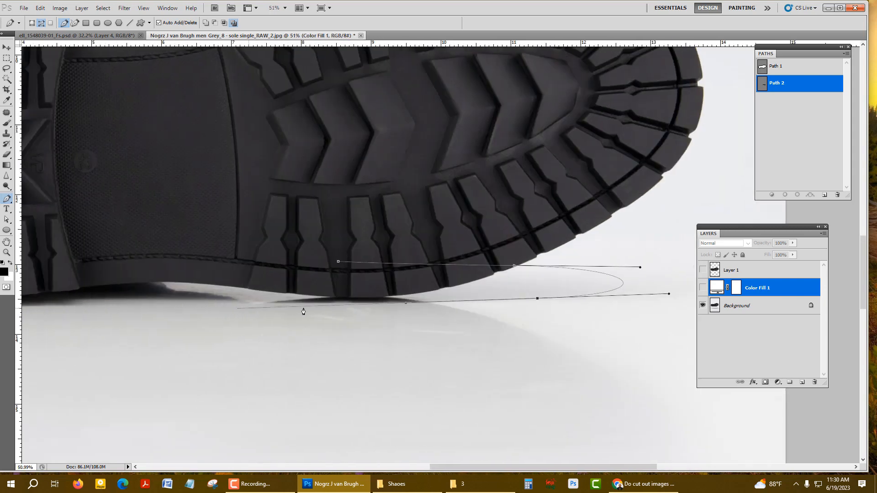
Continue the path along the ground line past the heel, then close it through the inside of the sole.
{"action": "mouse_move", "coordinate": [271, 305]}
{"action": "left_mouse_down"}
{"action": "mouse_move", "coordinate": [127, 301]}
{"action": "mouse_move", "coordinate": [153, 304]}
{"action": "mouse_move", "coordinate": [156, 317]}
{"action": "mouse_move", "coordinate": [281, 315]}
{"action": "left_mouse_up"}
{"action": "left_click_drag", "start_coordinate": [251, 308], "coordinate": [158, 310]}
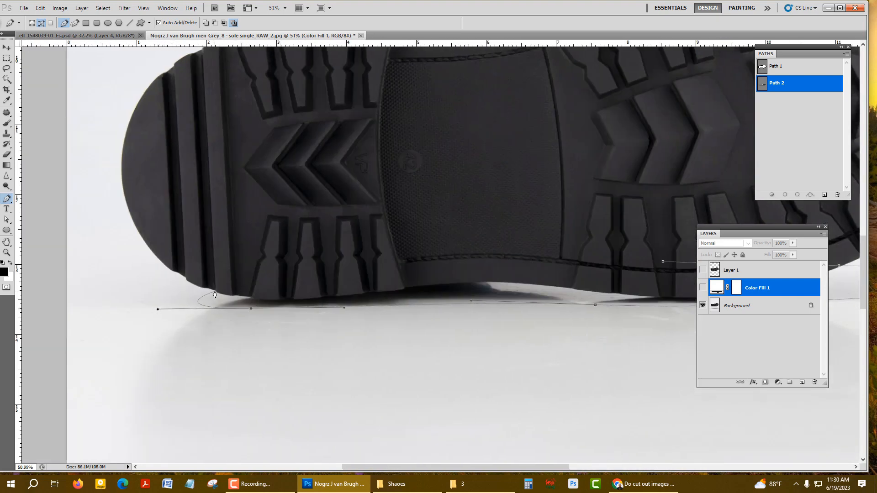
{"action": "left_click_drag", "start_coordinate": [215, 289], "coordinate": [288, 285]}
{"action": "scroll", "coordinate": [288, 285], "scroll_direction": "down", "scroll_amount": 2}
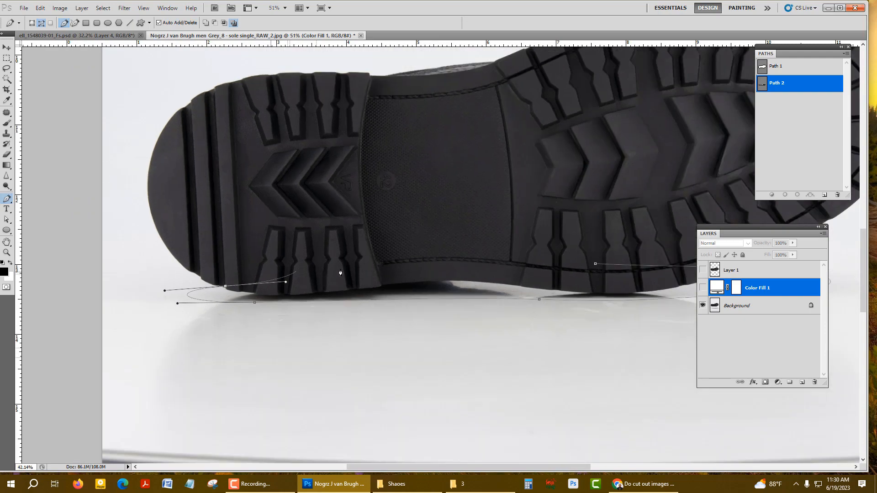
{"action": "left_click", "coordinate": [435, 252]}
{"action": "left_click", "coordinate": [603, 247]}
{"action": "left_click", "coordinate": [595, 265]}
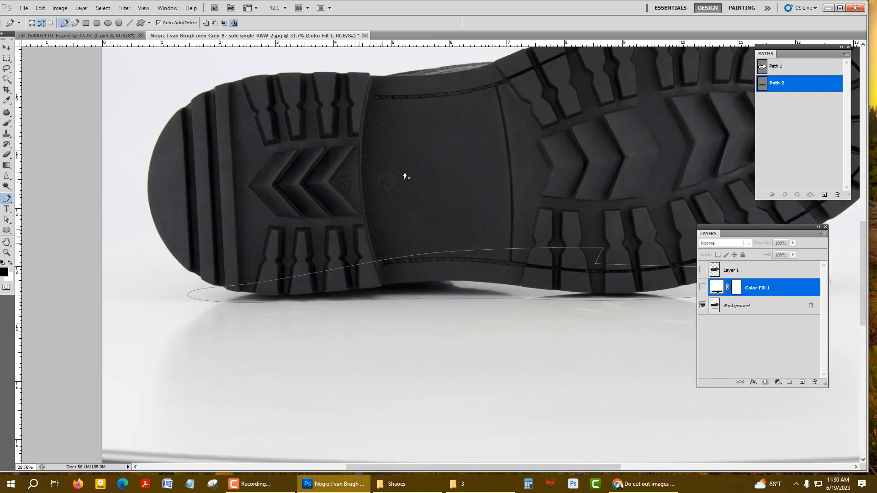
Adjust the anchor and direction handles that shape the shadow path's rounded end below the toe.
{"action": "scroll", "coordinate": [402, 183], "scroll_direction": "down", "scroll_amount": 2}
{"action": "scroll", "coordinate": [621, 233], "scroll_direction": "up", "scroll_amount": 1}
{"action": "left_click", "coordinate": [620, 230], "text": "ctrl"}
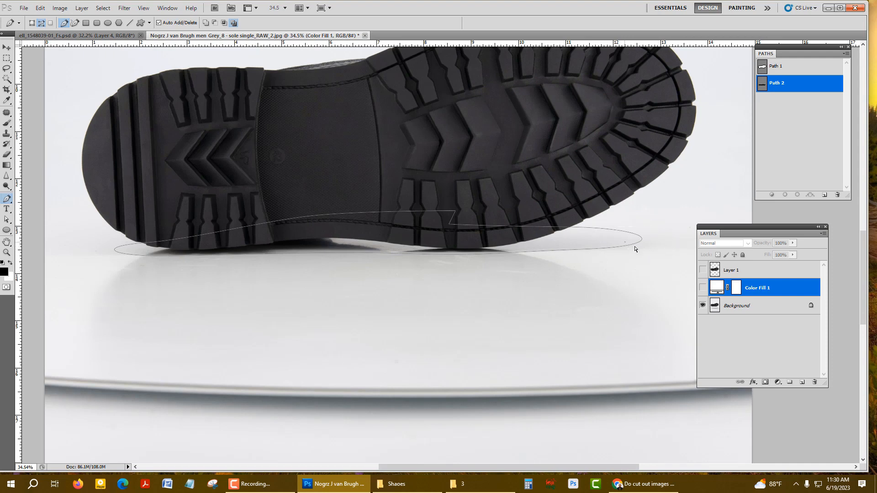
{"action": "left_click_drag", "start_coordinate": [672, 248], "coordinate": [663, 248]}
{"action": "left_click_drag", "start_coordinate": [568, 227], "coordinate": [558, 227]}
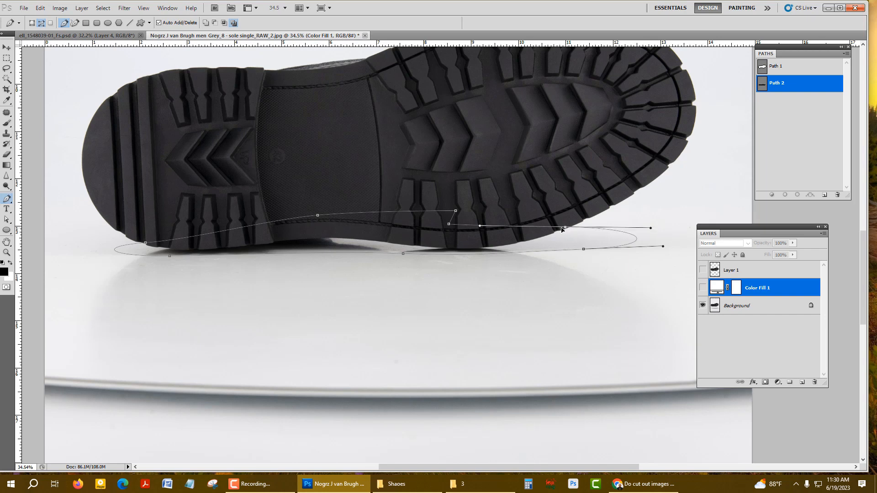
{"action": "left_click", "coordinate": [644, 233], "text": "ctrl"}
{"action": "left_click", "coordinate": [613, 232], "text": "ctrl"}
{"action": "left_click_drag", "start_coordinate": [644, 230], "coordinate": [660, 230]}
{"action": "left_click", "coordinate": [557, 187], "text": "ctrl"}
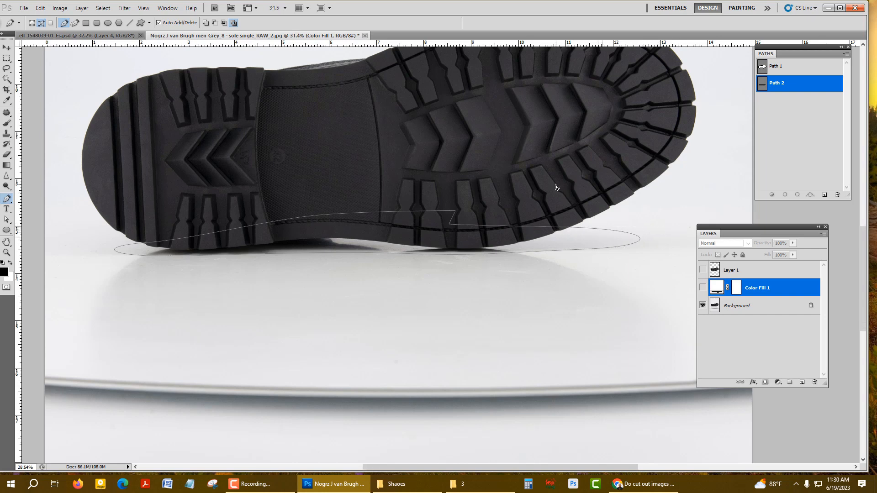
Fine-tune the lower direction handle of the path's toe-end curve.
{"action": "scroll", "coordinate": [557, 187], "scroll_direction": "down", "scroll_amount": 5}
{"action": "scroll", "coordinate": [503, 188], "scroll_direction": "down", "scroll_amount": 2}
{"action": "scroll", "coordinate": [592, 211], "scroll_direction": "up", "scroll_amount": 10}
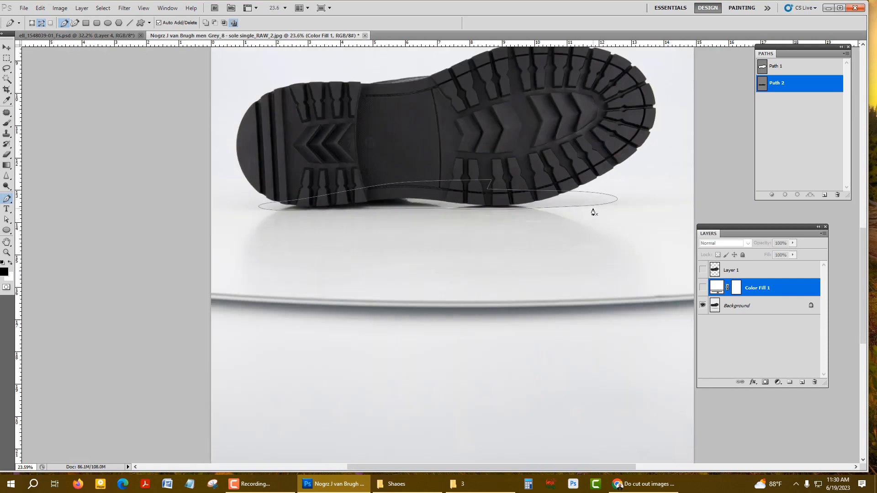
{"action": "left_click", "coordinate": [623, 202], "text": "ctrl"}
{"action": "left_click_drag", "start_coordinate": [672, 208], "coordinate": [668, 206]}
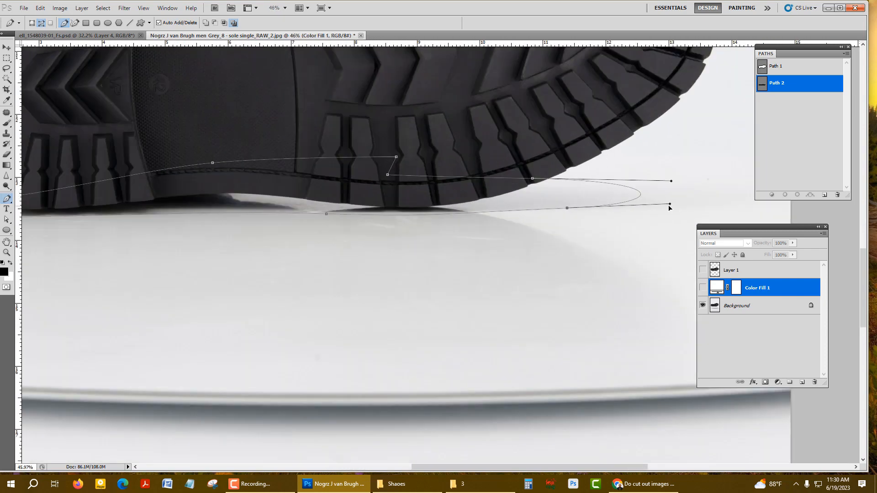
Convert the shadow path into a selection and feather it by 10 pixels.
{"action": "scroll", "coordinate": [329, 207], "scroll_direction": "down", "scroll_amount": 12}
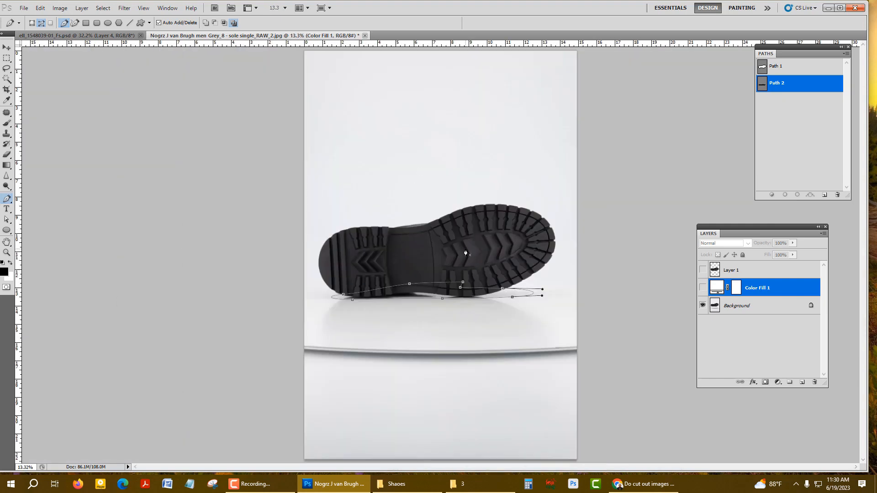
{"action": "key", "text": "ctrl+Return"}
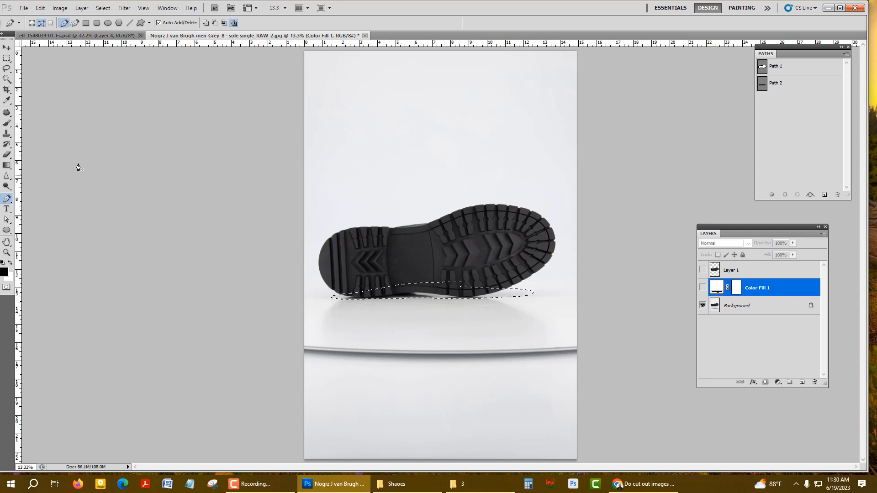
{"action": "left_click", "coordinate": [103, 9]}
{"action": "mouse_move", "coordinate": [114, 110]}
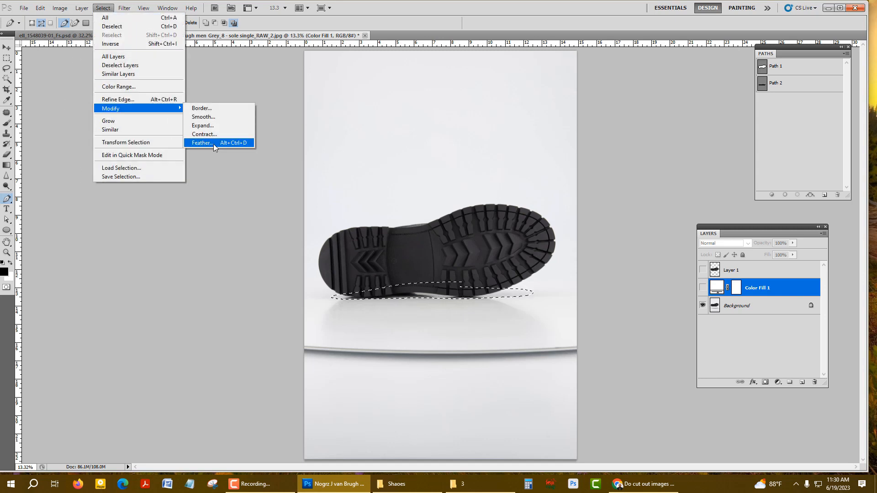
{"action": "left_click", "coordinate": [213, 144]}
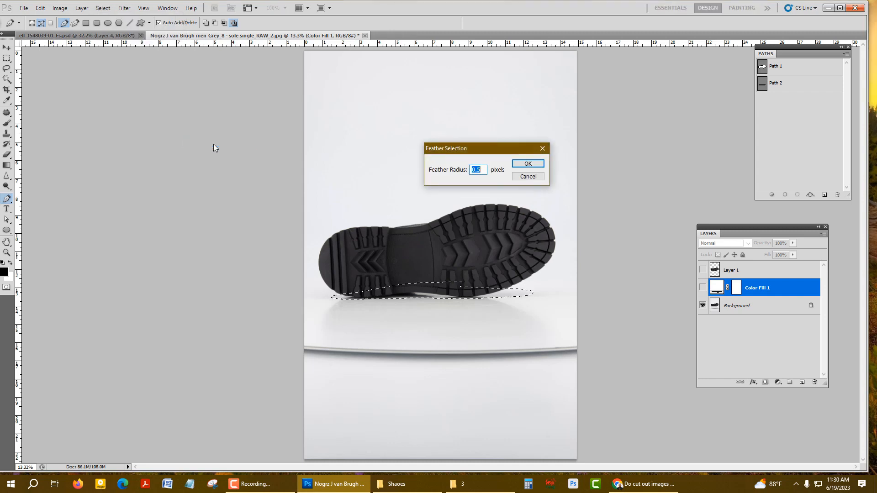
{"action": "type", "text": "10"}
{"action": "left_click", "coordinate": [527, 163]}
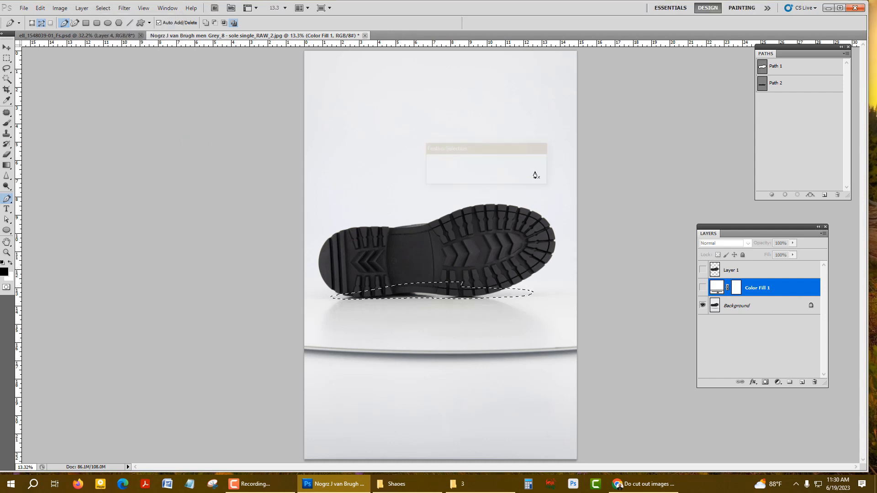
Show the sole cutout and white fill layers, fill the shadow selection with black on a new layer between them, and deselect.
{"action": "left_click", "coordinate": [703, 270]}
{"action": "left_click", "coordinate": [702, 288]}
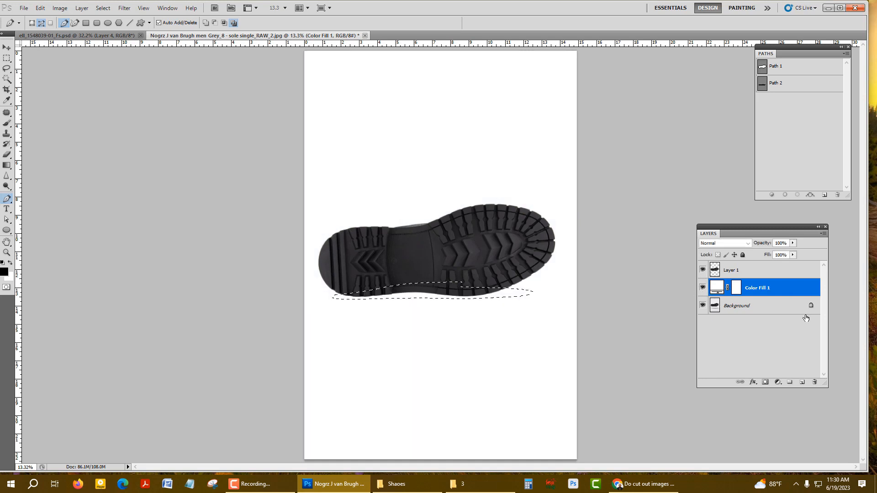
{"action": "left_click", "coordinate": [803, 382]}
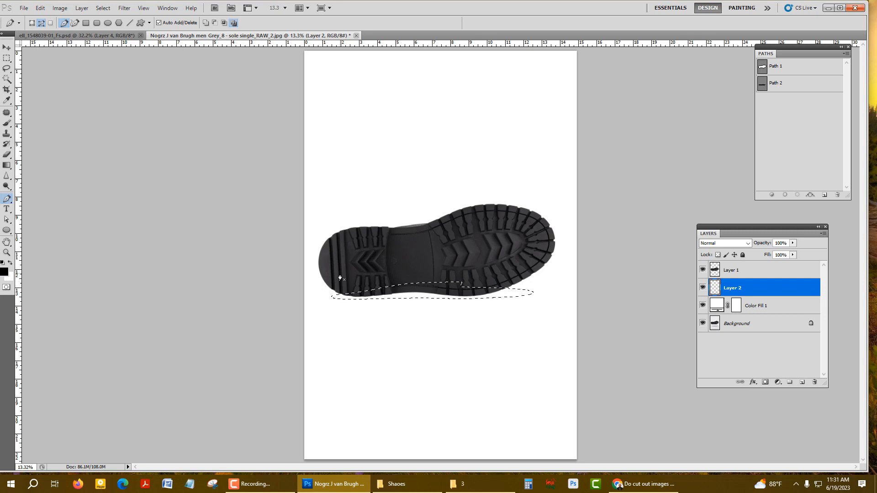
{"action": "key", "text": "alt+Delete"}
{"action": "key", "text": "ctrl+d"}
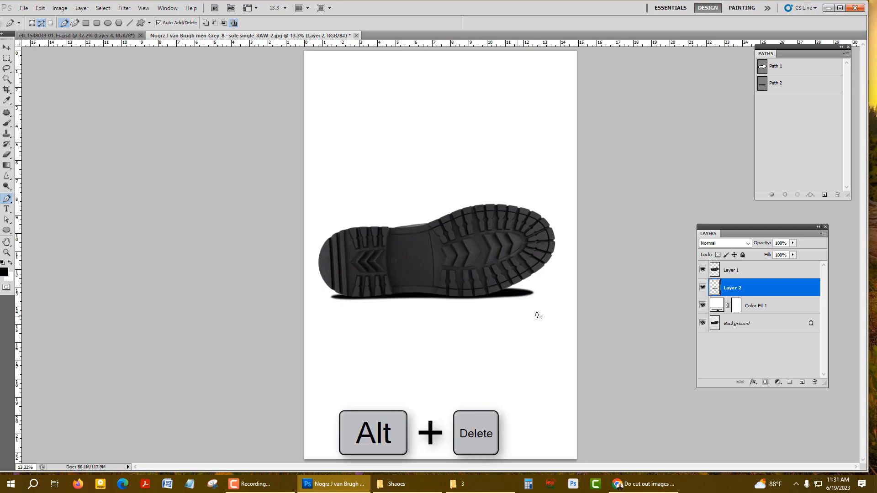
Add a layer mask to the shadow layer and set the Gradient tool to the linear black-to-white gradient.
{"action": "scroll", "coordinate": [511, 323], "scroll_direction": "up", "scroll_amount": 10}
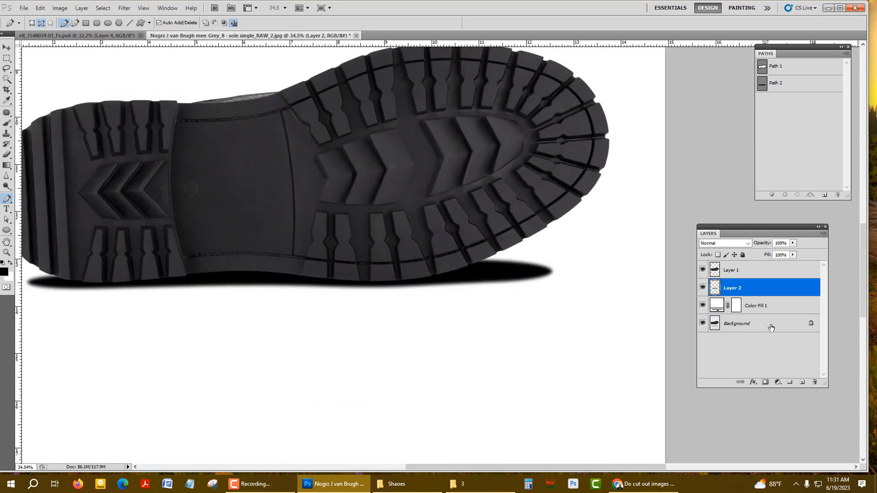
{"action": "left_click", "coordinate": [765, 383]}
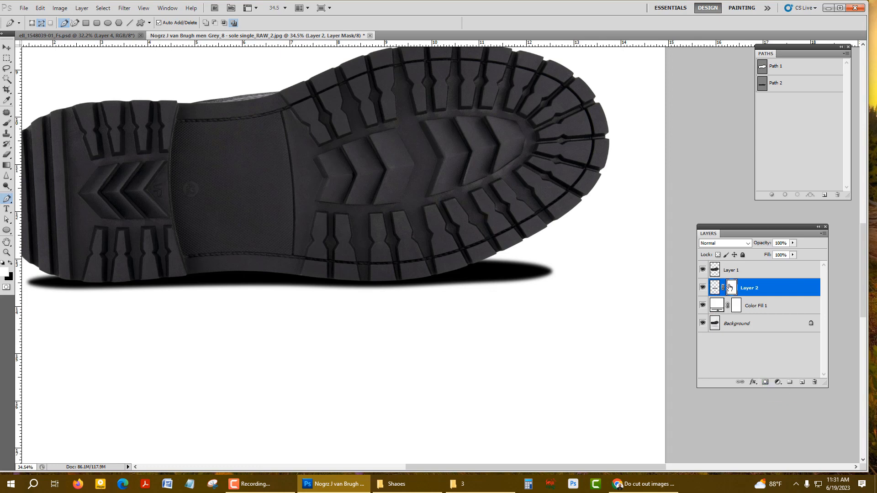
{"action": "left_click", "coordinate": [7, 166]}
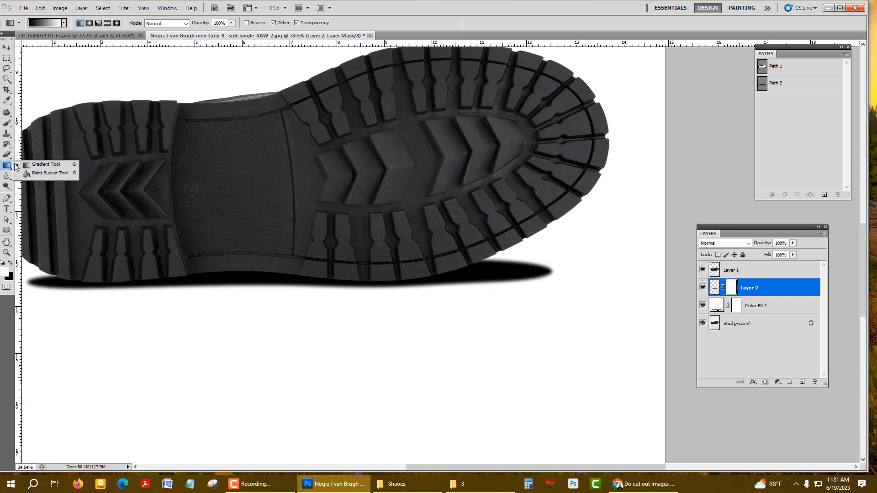
{"action": "left_click", "coordinate": [39, 165]}
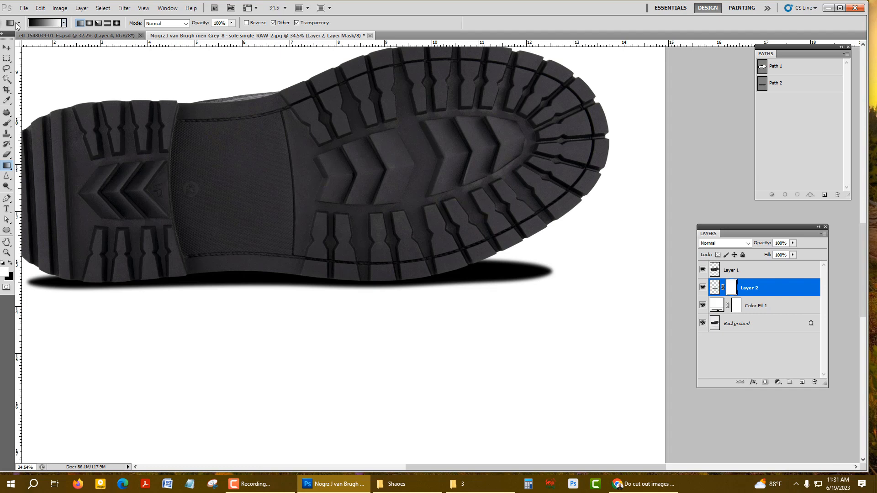
{"action": "left_click", "coordinate": [64, 24]}
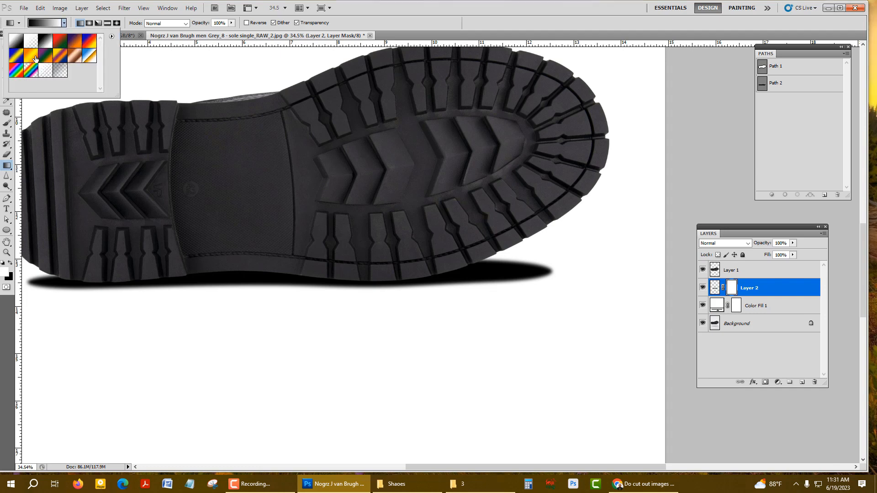
{"action": "left_click", "coordinate": [60, 42]}
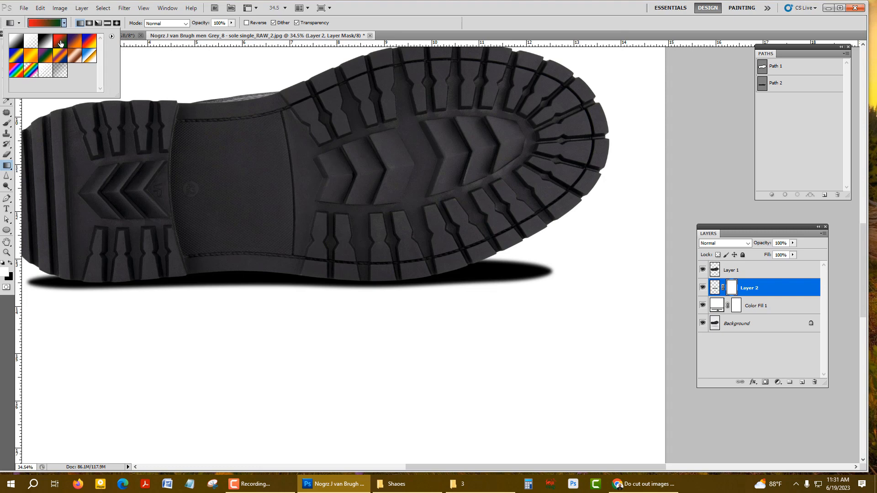
{"action": "left_click", "coordinate": [18, 42]}
{"action": "left_click", "coordinate": [49, 46]}
{"action": "left_click", "coordinate": [478, 30]}
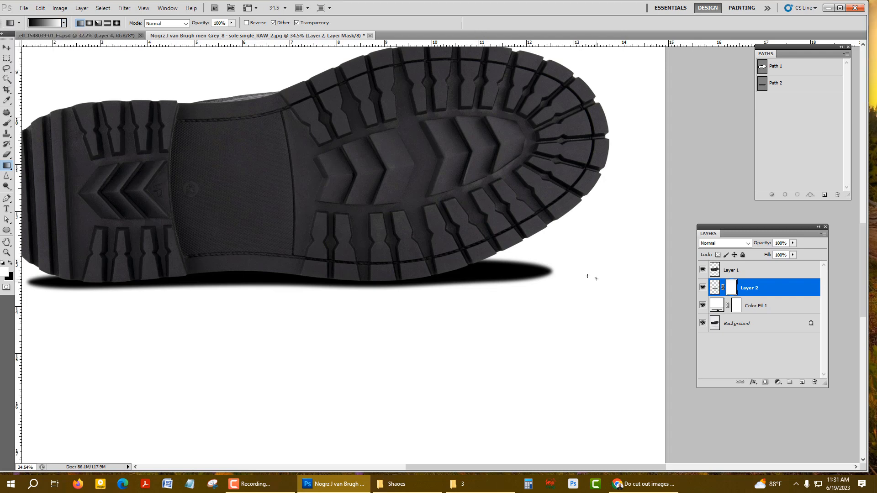
Fade out the shadow's toe end with a gradient on the layer mask and apply the mask to the layer.
{"action": "left_click_drag", "start_coordinate": [596, 278], "coordinate": [464, 264]}
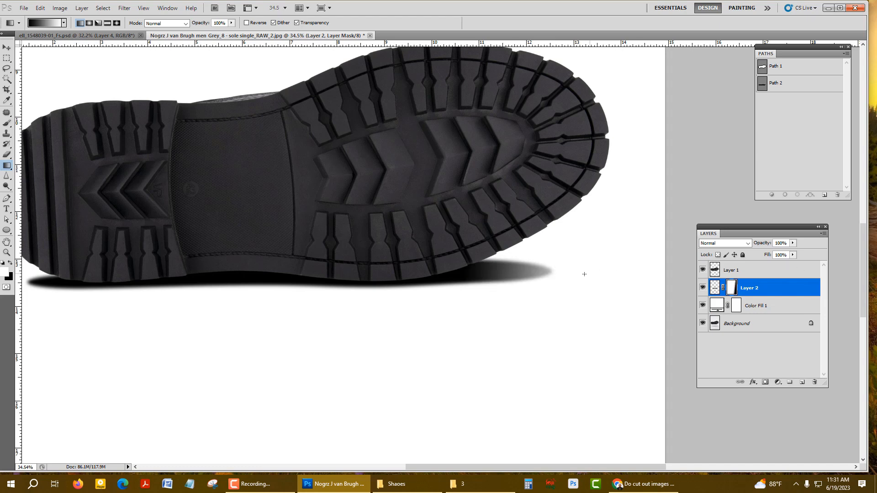
{"action": "scroll", "coordinate": [561, 273], "scroll_direction": "down", "scroll_amount": 1}
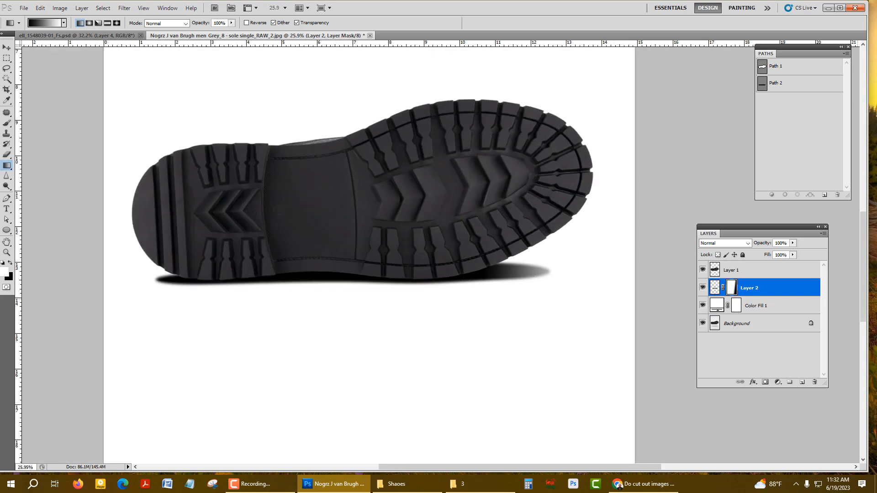
{"action": "right_click", "coordinate": [731, 290]}
{"action": "left_click", "coordinate": [762, 317]}
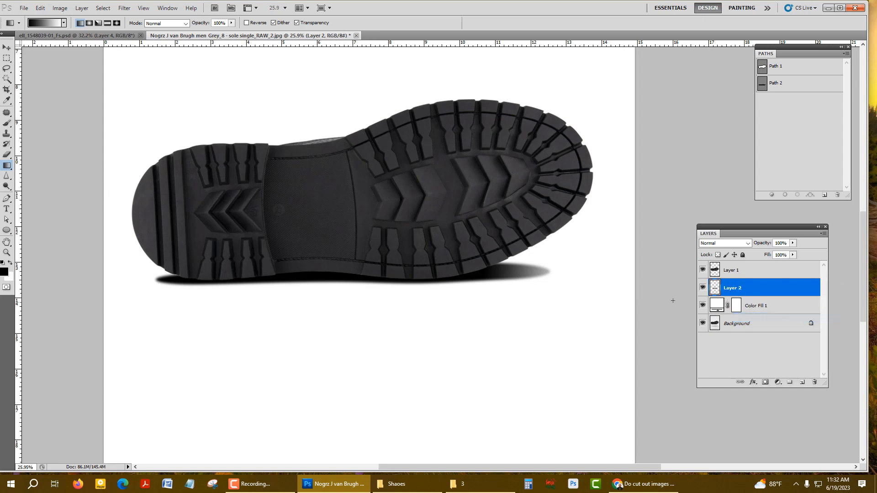
Add a new mask to the shadow layer, fade the shadow's heel end with a gradient, and apply the mask.
{"action": "left_click", "coordinate": [764, 383]}
{"action": "scroll", "coordinate": [137, 283], "scroll_direction": "up", "scroll_amount": 3}
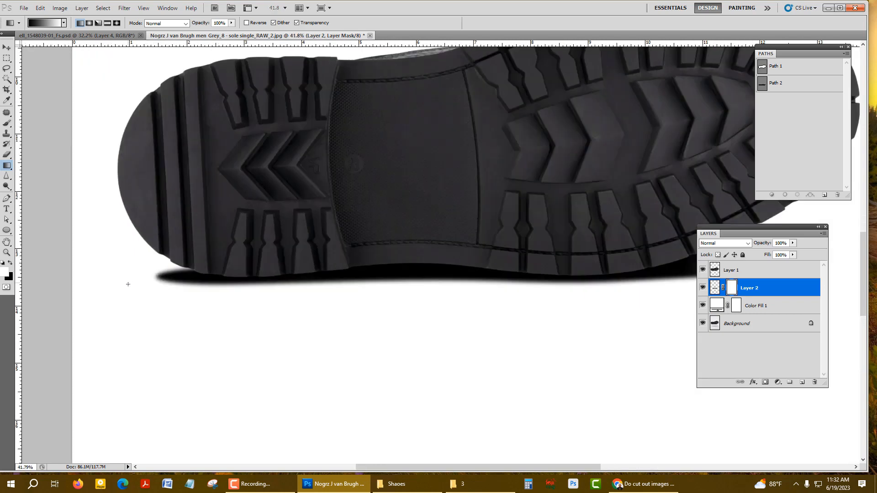
{"action": "left_click_drag", "start_coordinate": [118, 293], "coordinate": [235, 277]}
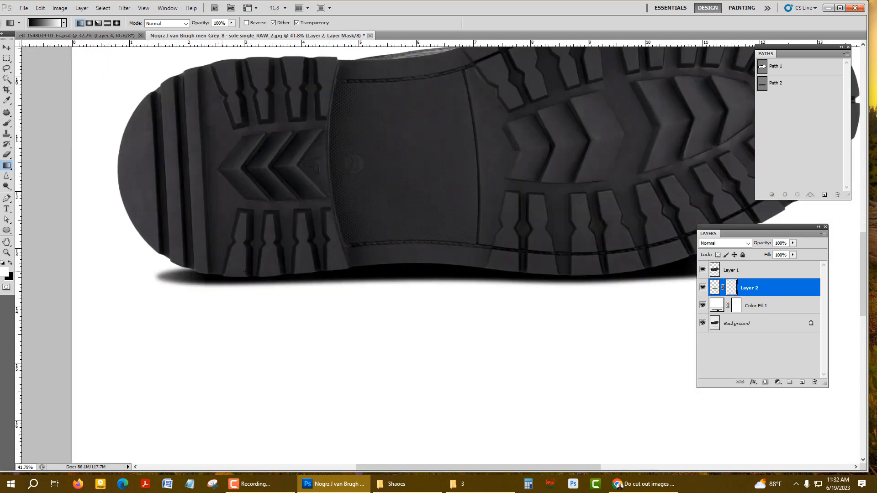
{"action": "right_click", "coordinate": [733, 286]}
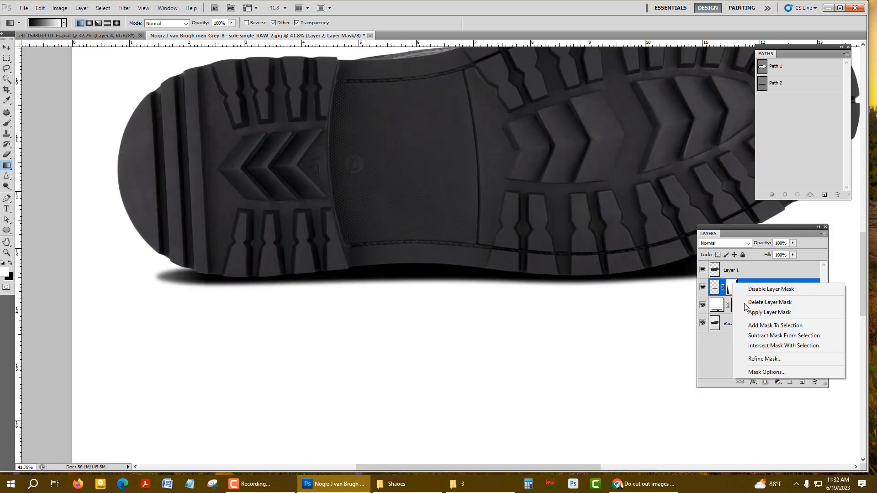
{"action": "left_click", "coordinate": [758, 311]}
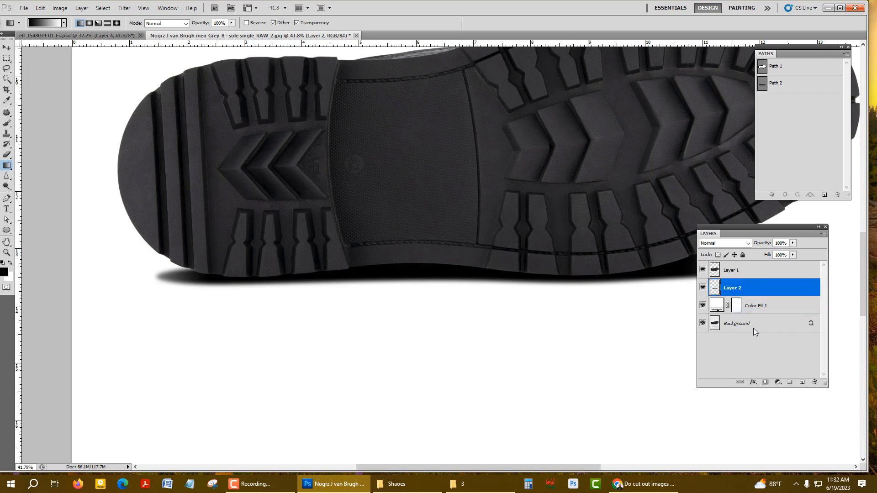
Soften the shadow's toe-end edge using the Eraser tool with a soft round brush of about 362 px.
{"action": "right_click", "coordinate": [6, 154]}
{"action": "left_click", "coordinate": [41, 156]}
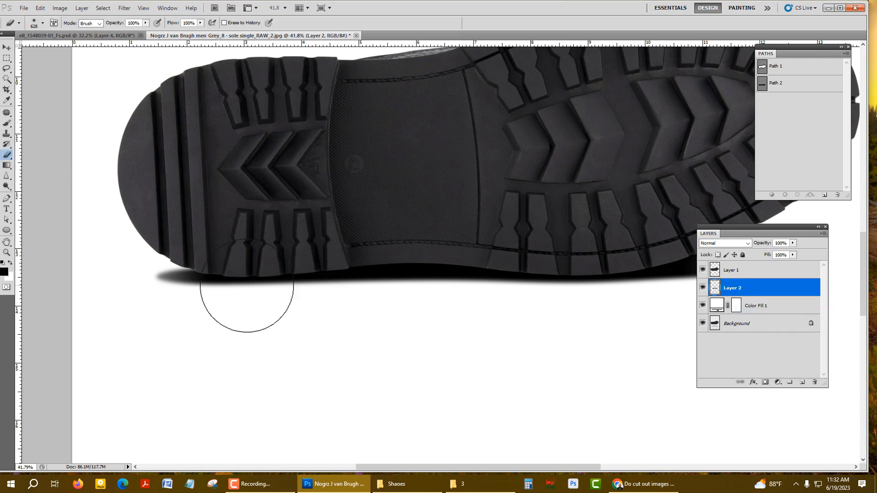
{"action": "scroll", "coordinate": [246, 286], "scroll_direction": "down", "scroll_amount": 1}
{"action": "mouse_move", "coordinate": [347, 242]}
{"action": "left_mouse_down"}
{"action": "mouse_move", "coordinate": [150, 244]}
{"action": "mouse_move", "coordinate": [158, 226]}
{"action": "mouse_move", "coordinate": [98, 193]}
{"action": "left_mouse_up"}
{"action": "scroll", "coordinate": [153, 255], "scroll_direction": "up", "scroll_amount": 2}
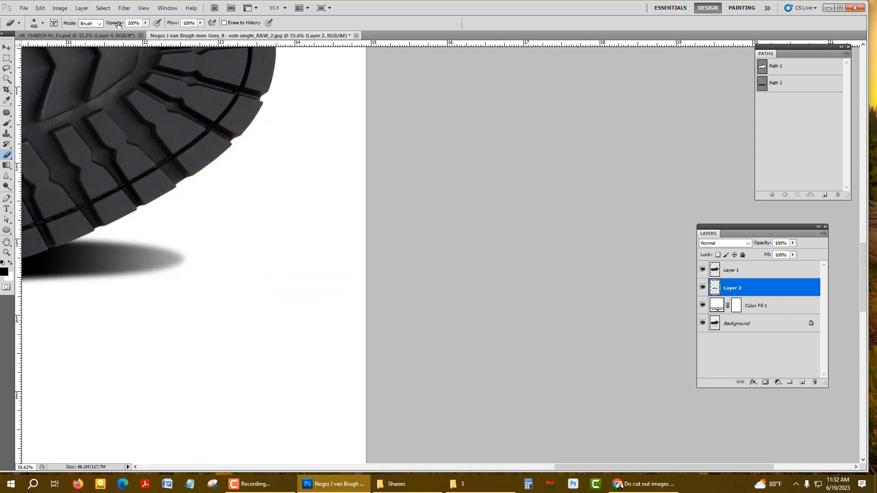
{"action": "right_click", "coordinate": [309, 150]}
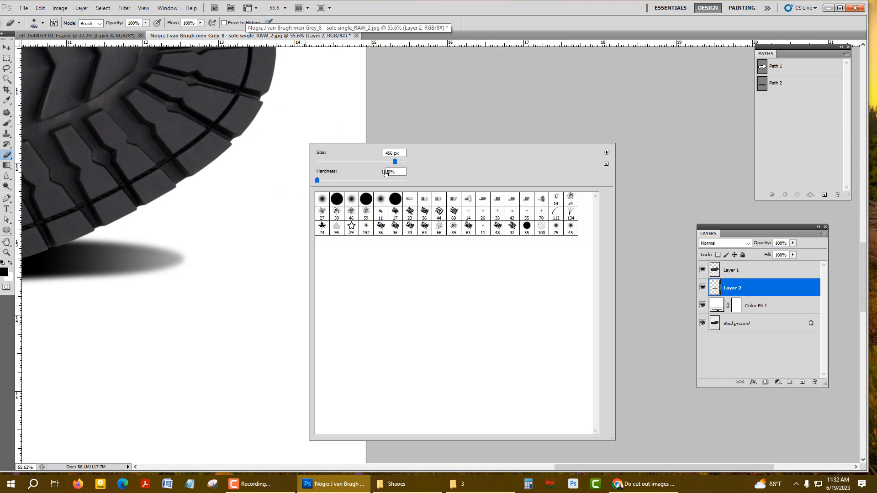
{"action": "left_click_drag", "start_coordinate": [191, 169], "coordinate": [163, 169]}
{"action": "mouse_move", "coordinate": [184, 235]}
{"action": "left_mouse_down"}
{"action": "mouse_move", "coordinate": [383, 184]}
{"action": "mouse_move", "coordinate": [366, 185]}
{"action": "left_mouse_up"}
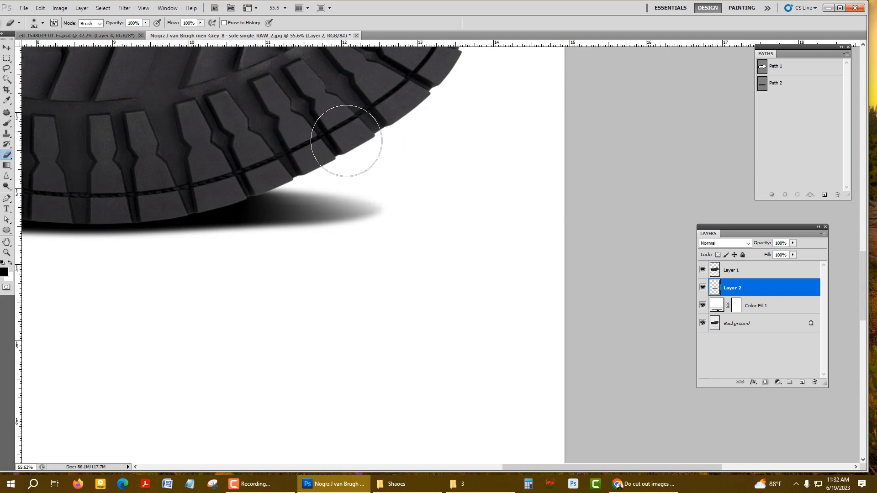
{"action": "scroll", "coordinate": [372, 137], "scroll_direction": "down", "scroll_amount": 2}
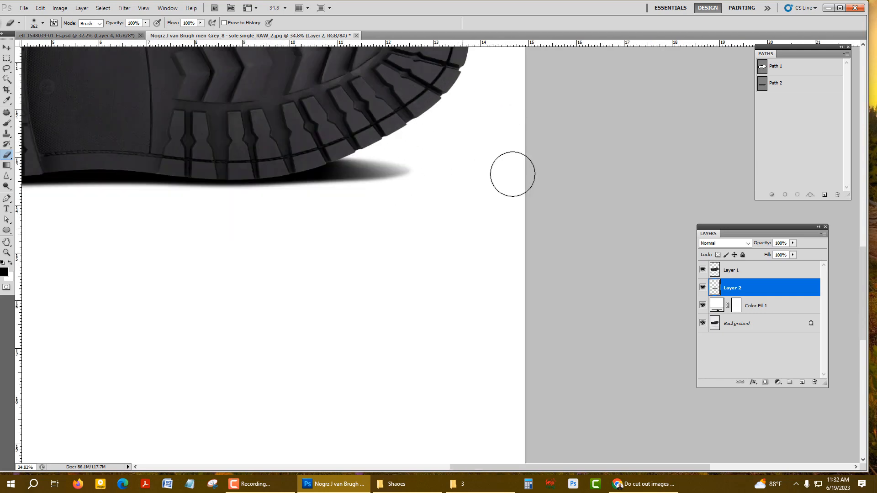
{"action": "left_click_drag", "start_coordinate": [345, 238], "coordinate": [472, 240]}
{"action": "right_click", "coordinate": [567, 238], "text": "alt"}
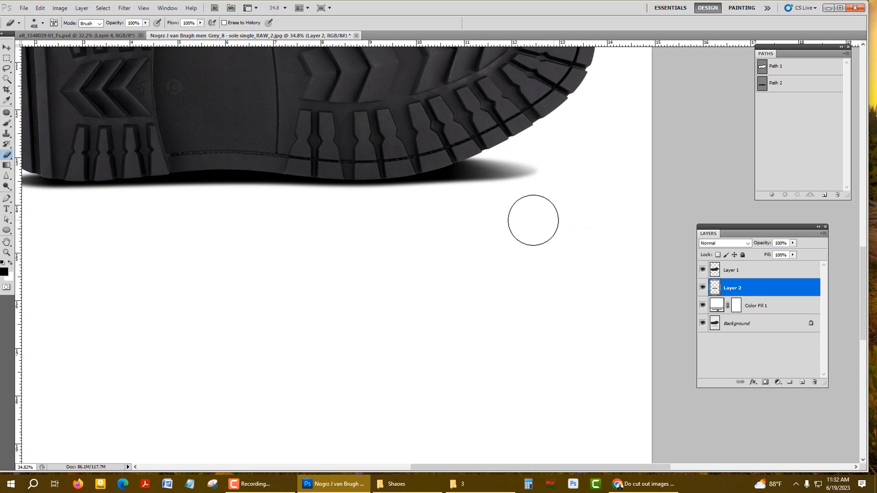
Soften the tip of the shadow below the heel with a soft eraser of about 271 px.
{"action": "left_click_drag", "start_coordinate": [301, 297], "coordinate": [321, 299]}
{"action": "scroll", "coordinate": [333, 194], "scroll_direction": "up", "scroll_amount": 2}
{"action": "mouse_move", "coordinate": [364, 159]}
{"action": "left_mouse_down"}
{"action": "mouse_move", "coordinate": [337, 164]}
{"action": "mouse_move", "coordinate": [368, 154]}
{"action": "left_mouse_up"}
{"action": "left_click", "coordinate": [357, 161]}
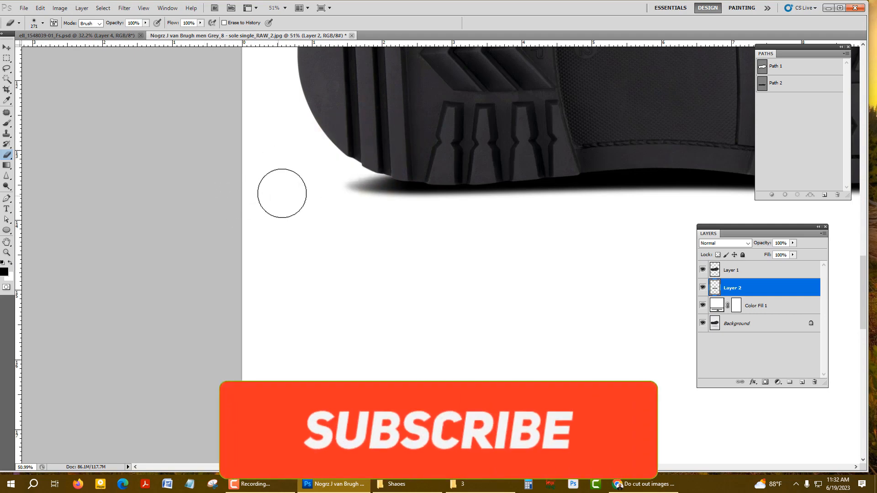
{"action": "scroll", "coordinate": [253, 242], "scroll_direction": "down", "scroll_amount": 5}
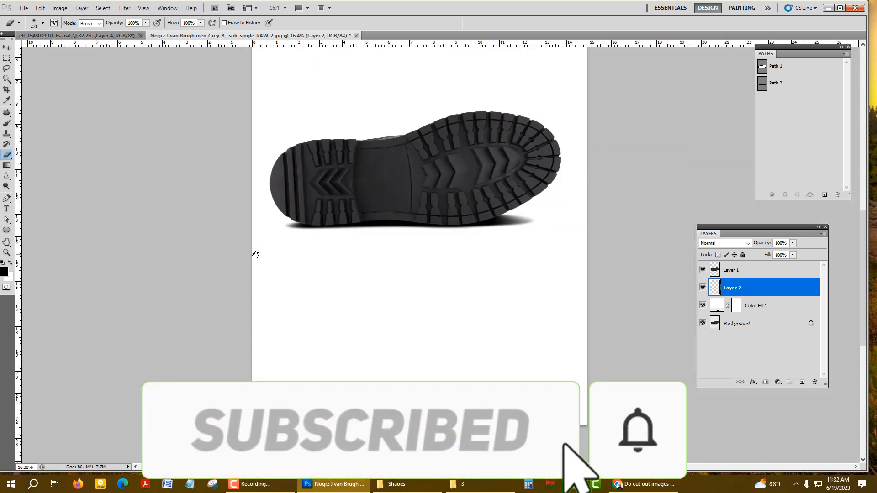
Refine the shadow's toe and heel ends with the soft eraser, varying the brush size from about 1180 px to 422 px.
{"action": "scroll", "coordinate": [603, 229], "scroll_direction": "up", "scroll_amount": 2}
{"action": "left_click_drag", "start_coordinate": [509, 203], "coordinate": [527, 203]}
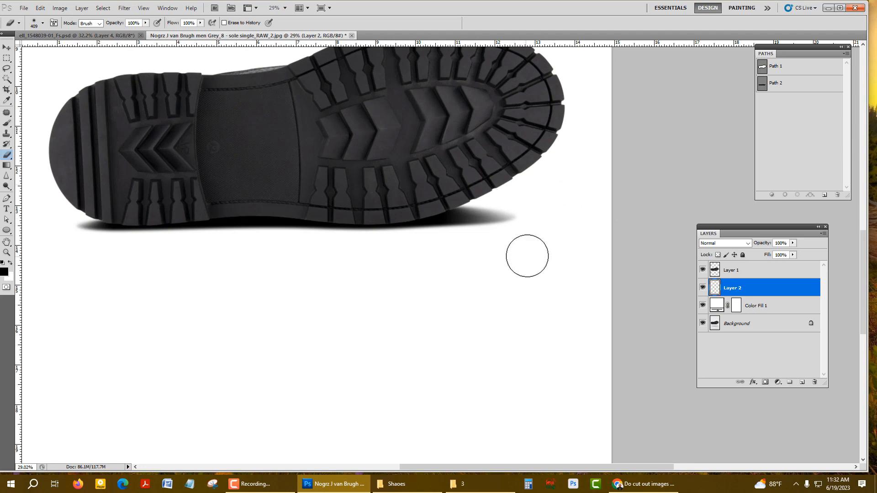
{"action": "left_click_drag", "start_coordinate": [526, 255], "coordinate": [581, 264]}
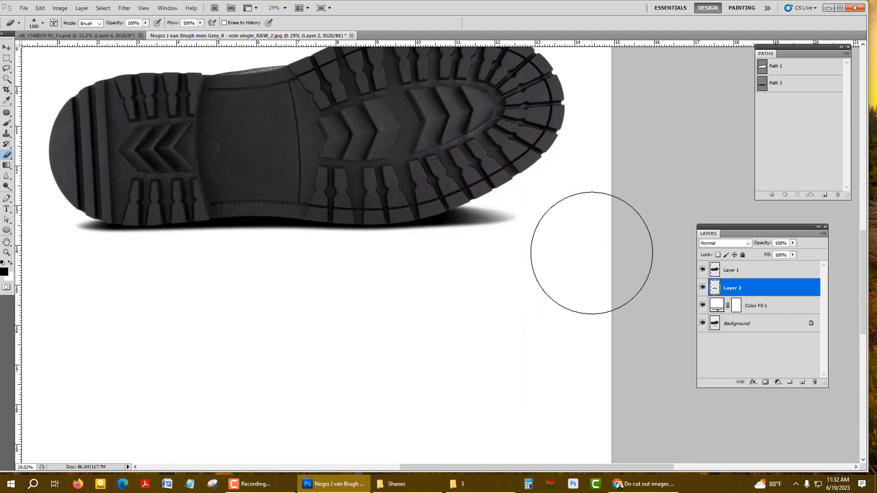
{"action": "left_click_drag", "start_coordinate": [102, 224], "coordinate": [71, 192]}
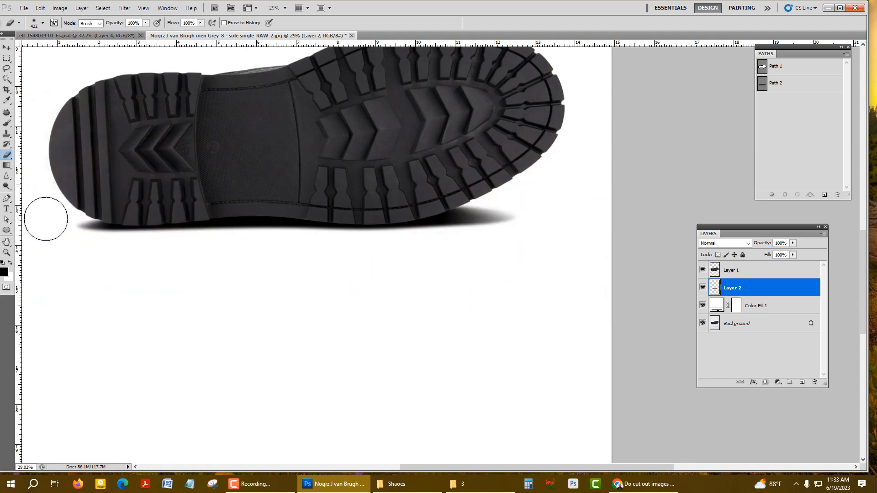
{"action": "scroll", "coordinate": [324, 267], "scroll_direction": "down", "scroll_amount": 1}
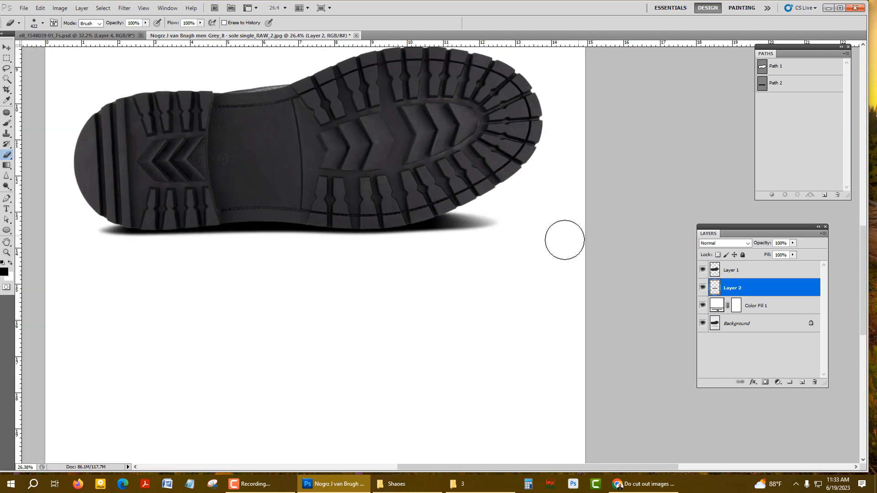
Apply a Gaussian Blur with a radius of 5.0 pixels to the shadow layer.
{"action": "left_click", "coordinate": [125, 8]}
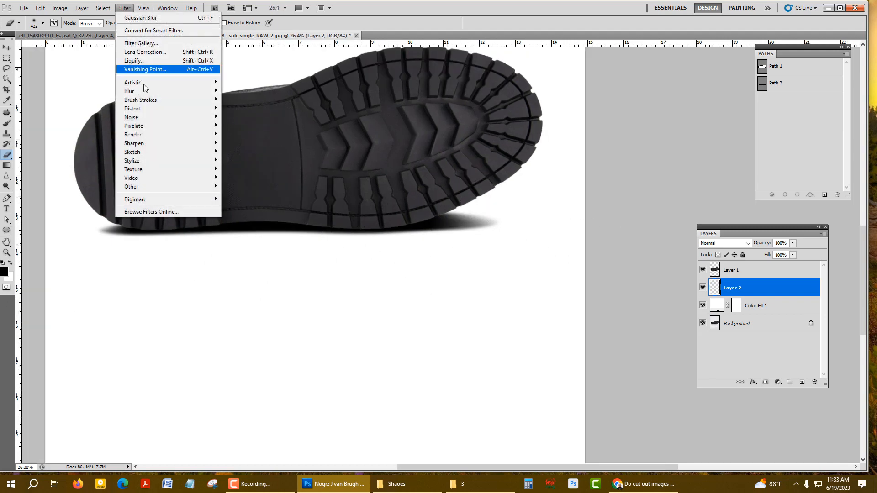
{"action": "mouse_move", "coordinate": [132, 92]}
{"action": "left_click", "coordinate": [272, 126]}
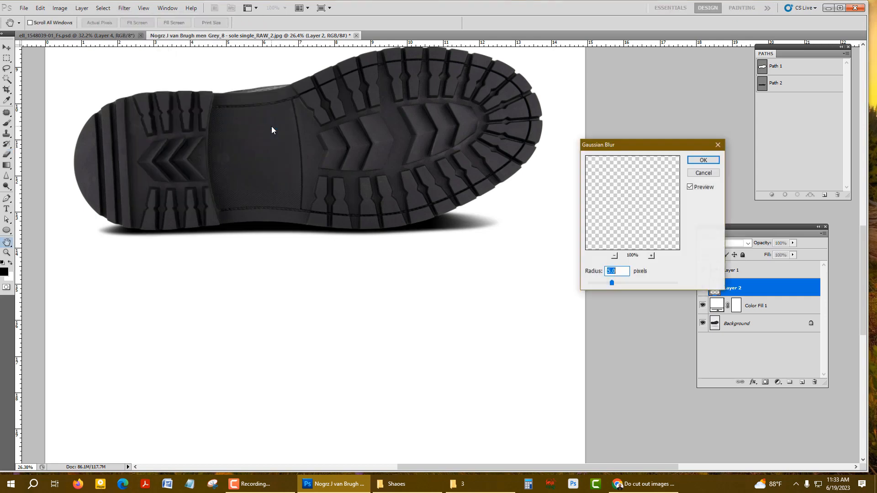
{"action": "left_click_drag", "start_coordinate": [486, 233], "coordinate": [525, 239]}
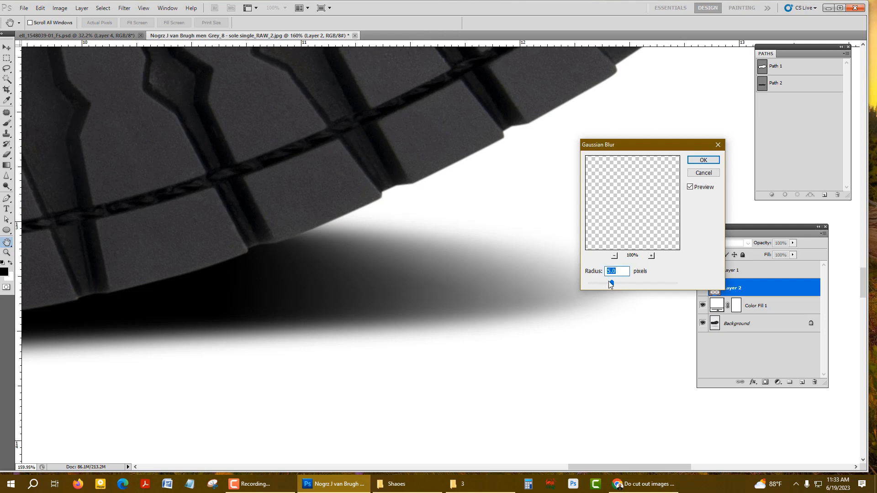
{"action": "left_click", "coordinate": [711, 165]}
{"action": "scroll", "coordinate": [428, 217], "scroll_direction": "down", "scroll_amount": 7}
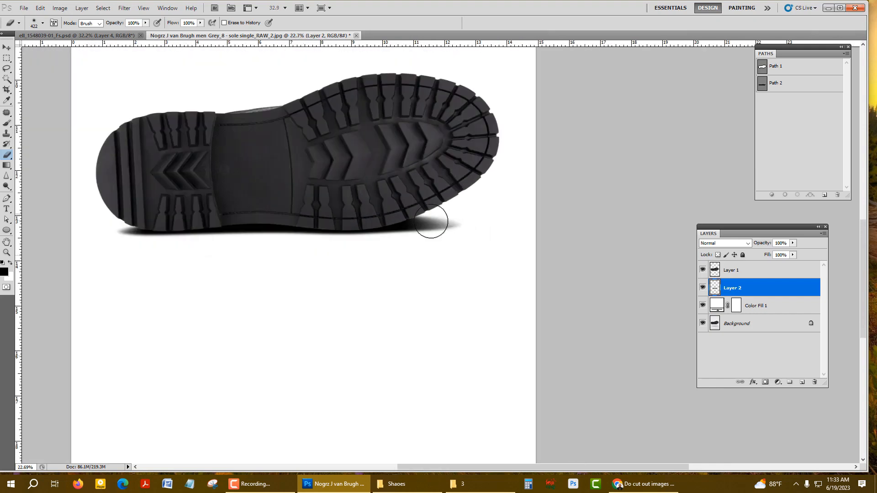
{"action": "scroll", "coordinate": [431, 221], "scroll_direction": "down", "scroll_amount": 1}
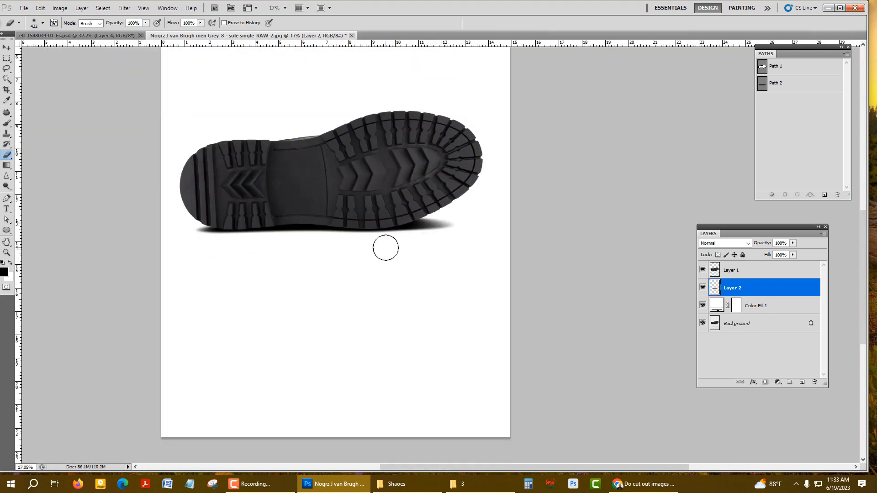